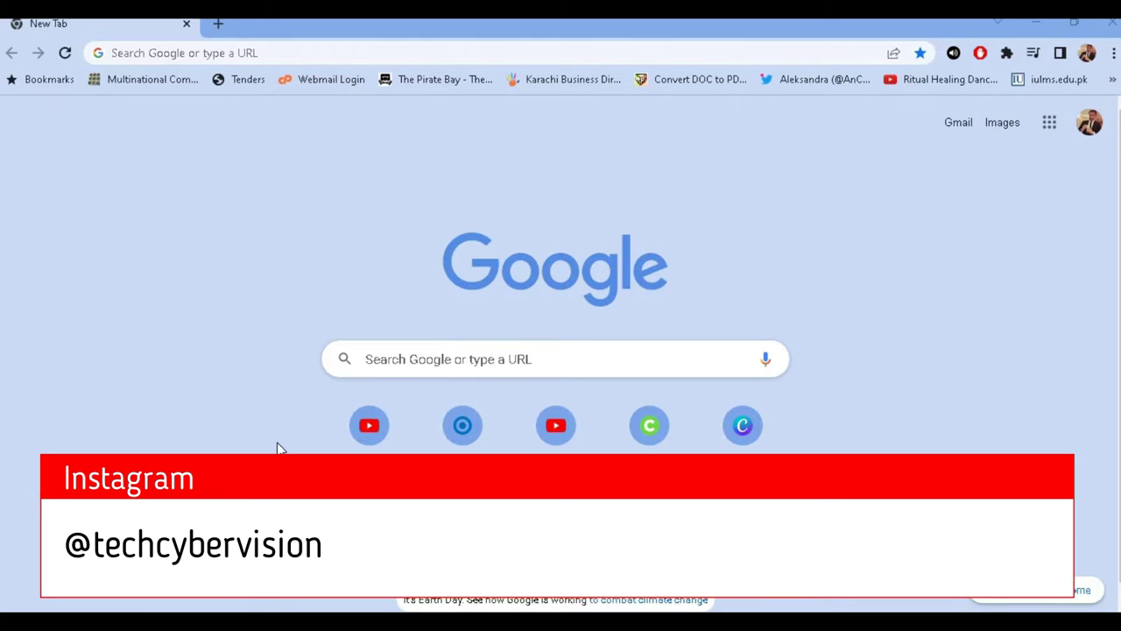
Open the Hardware and Sound section of Control Panel and check the playback devices in the Sound dialog
{"action": "key", "text": "super"}
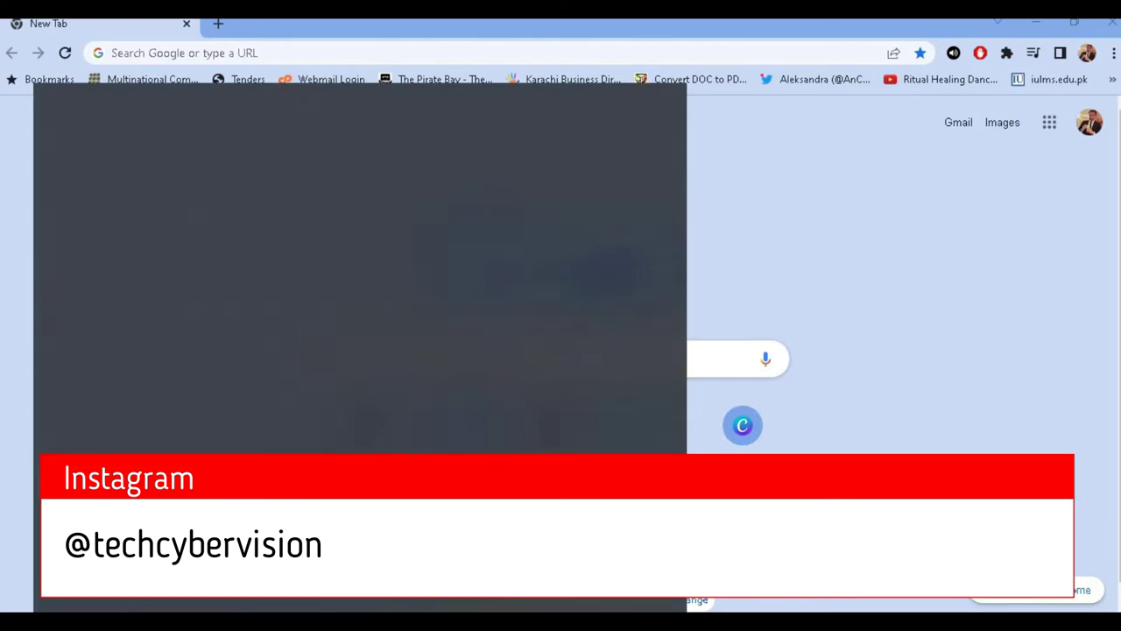
{"action": "type", "text": "contro"}
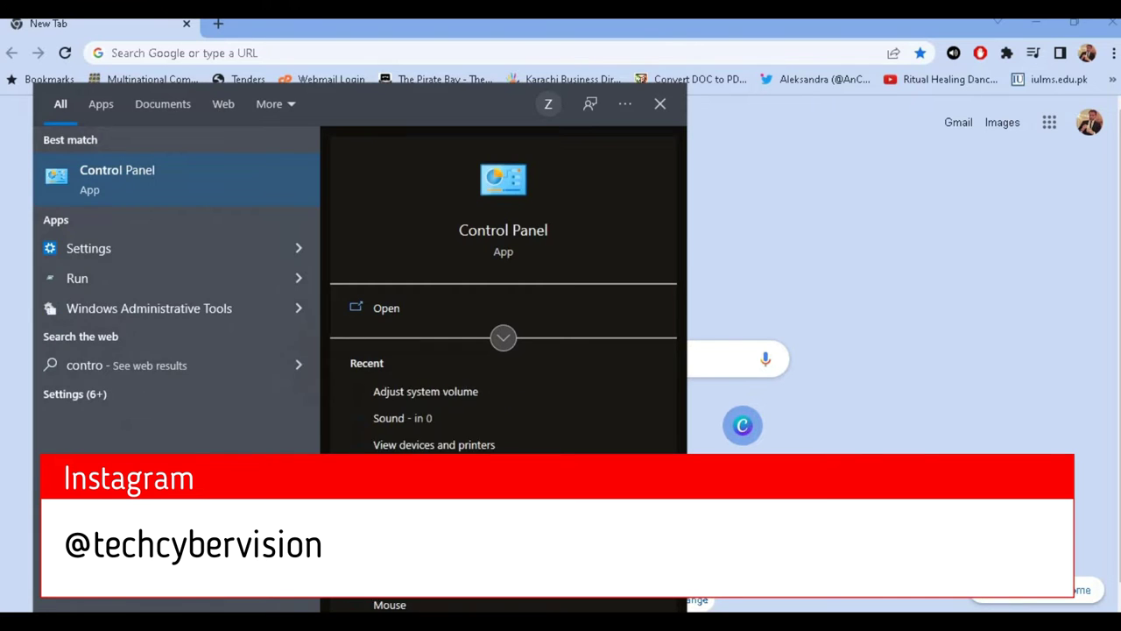
{"action": "key", "text": "Return"}
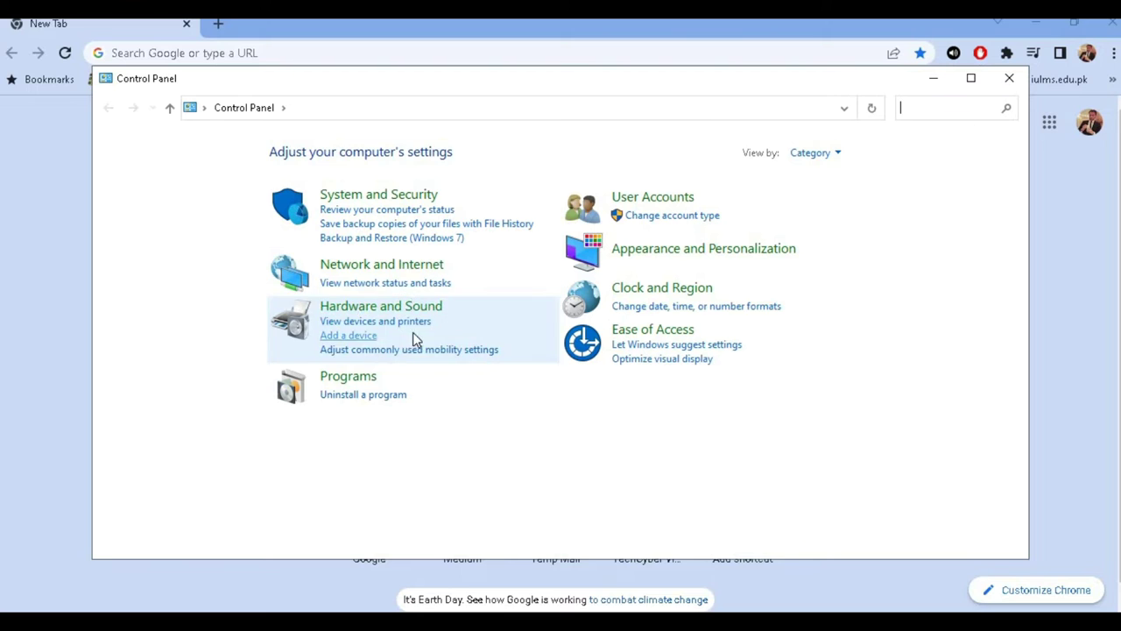
{"action": "left_click", "coordinate": [290, 337]}
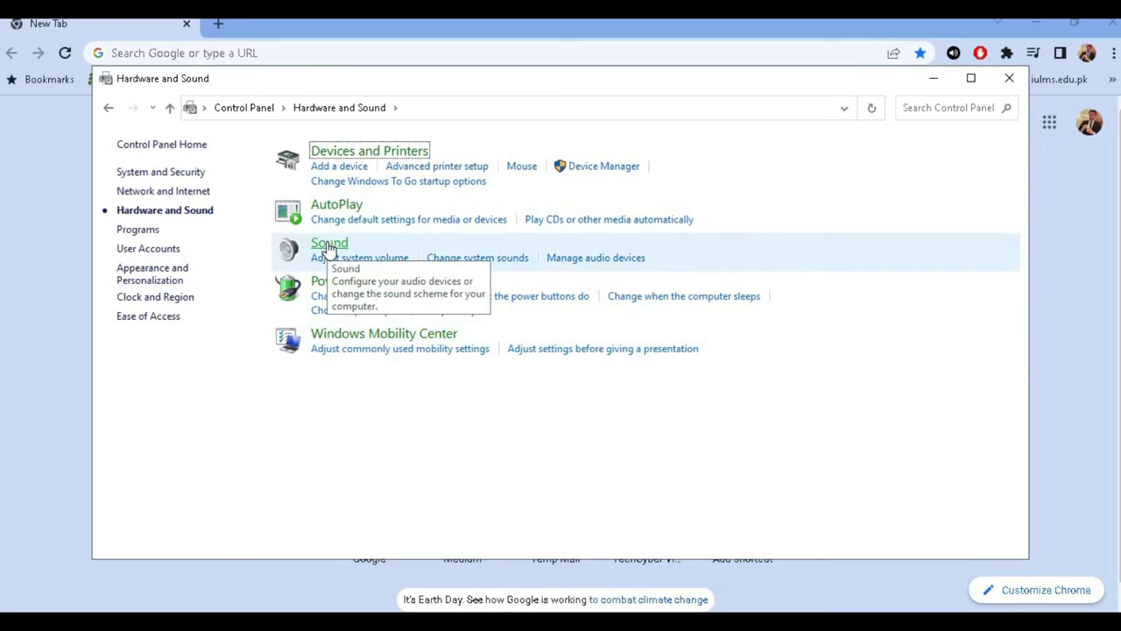
{"action": "left_click", "coordinate": [329, 245]}
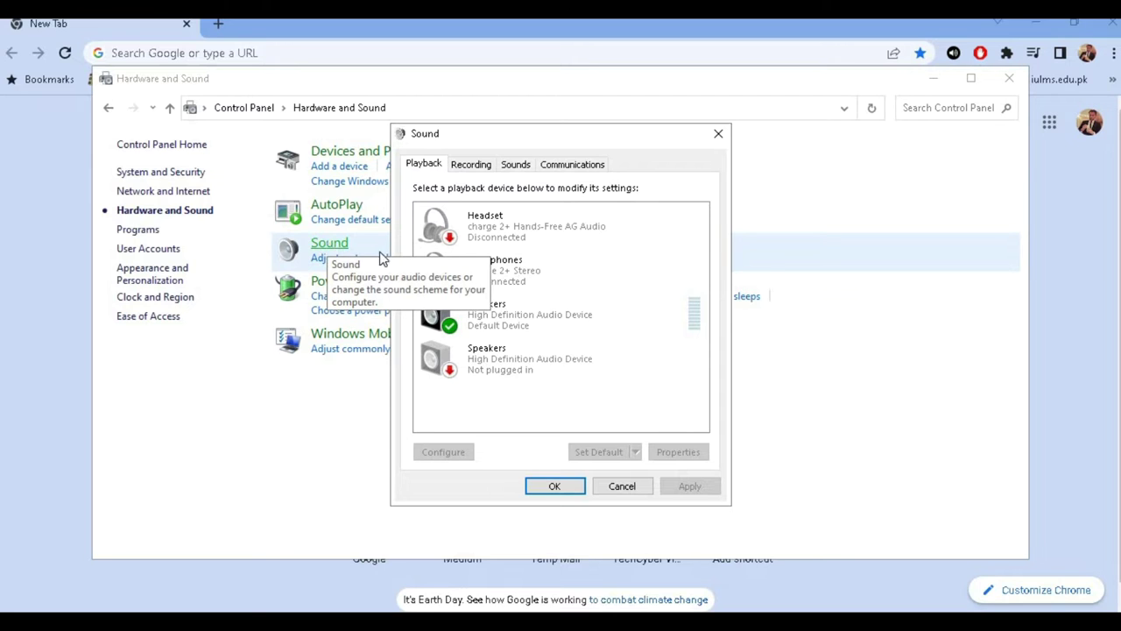
{"action": "left_click", "coordinate": [720, 134]}
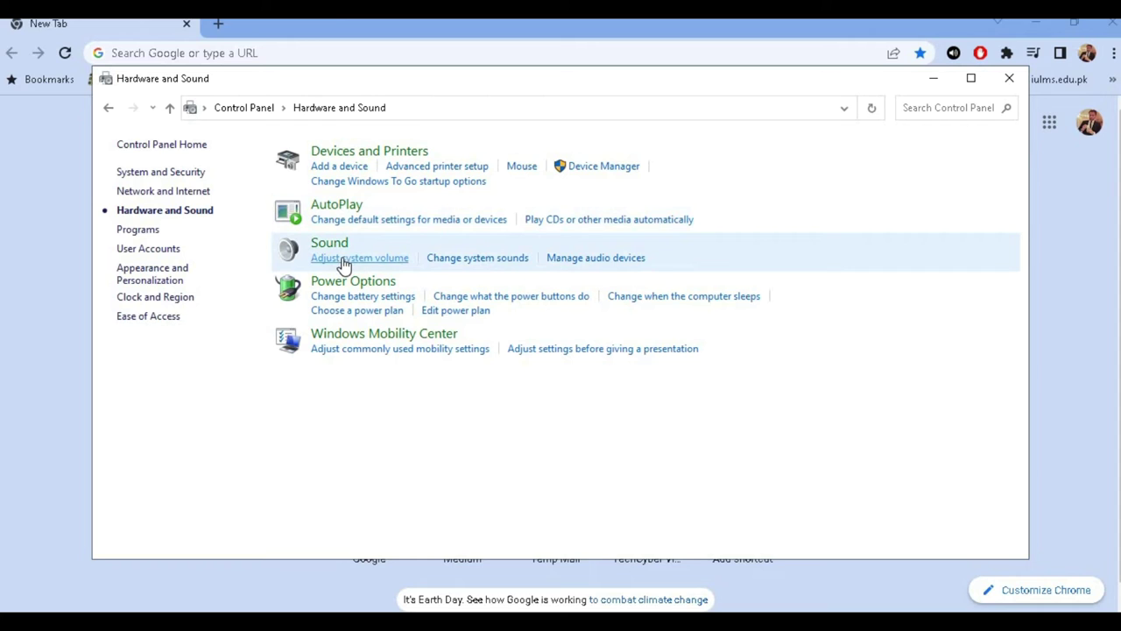
Open the system Volume Mixer and the Speakers device's properties, placing the two windows side by side
{"action": "left_click", "coordinate": [344, 259]}
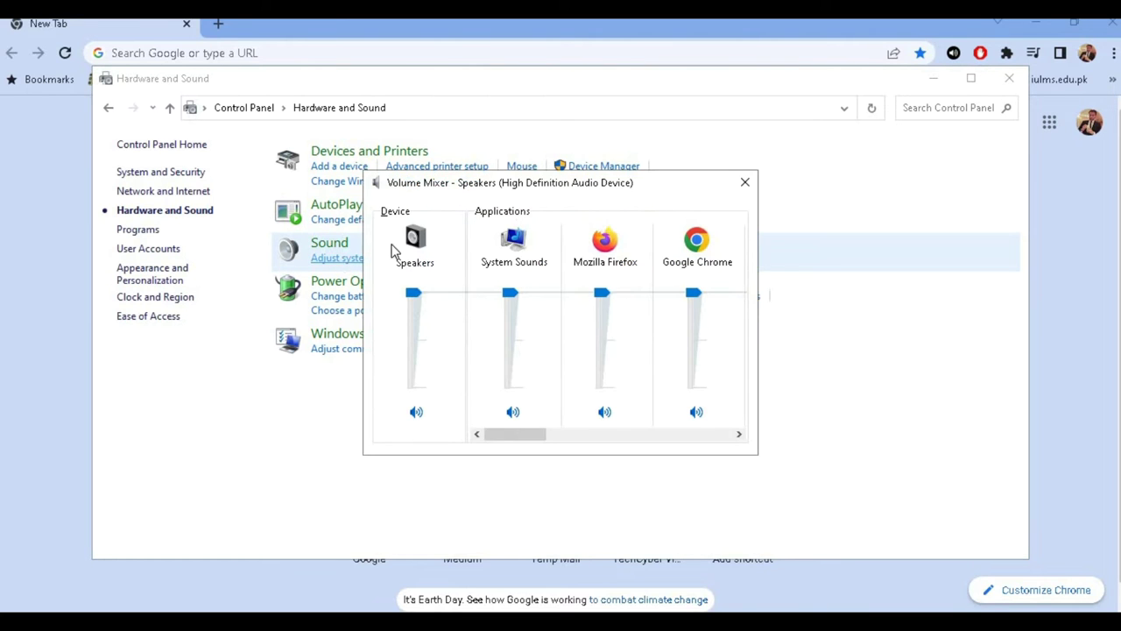
{"action": "left_click_drag", "start_coordinate": [416, 190], "coordinate": [546, 211]}
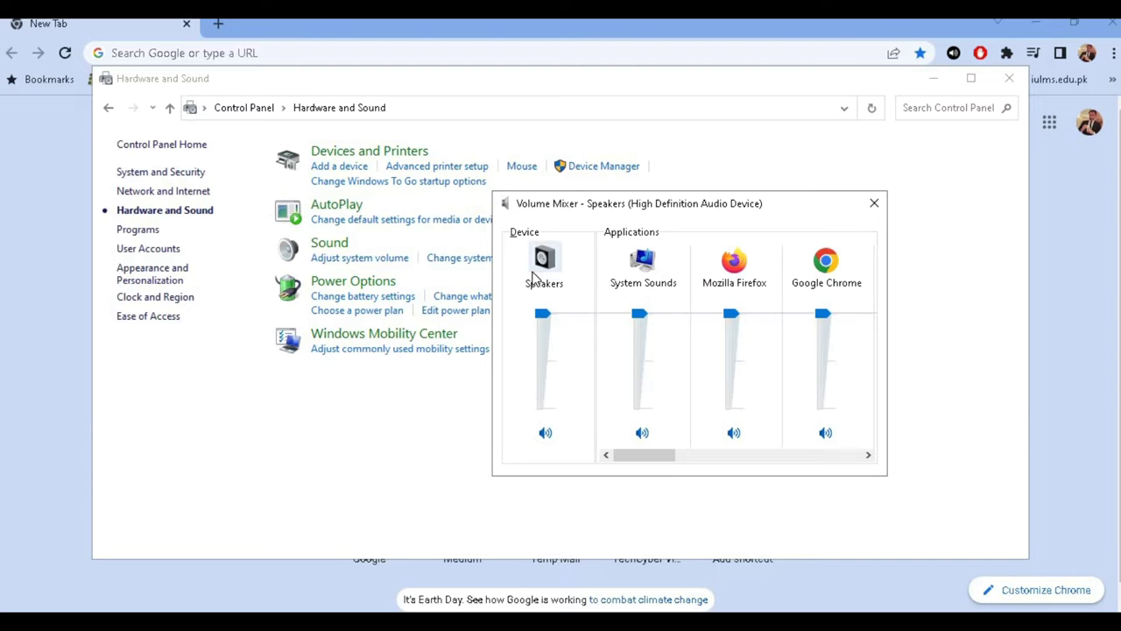
{"action": "left_click", "coordinate": [533, 275]}
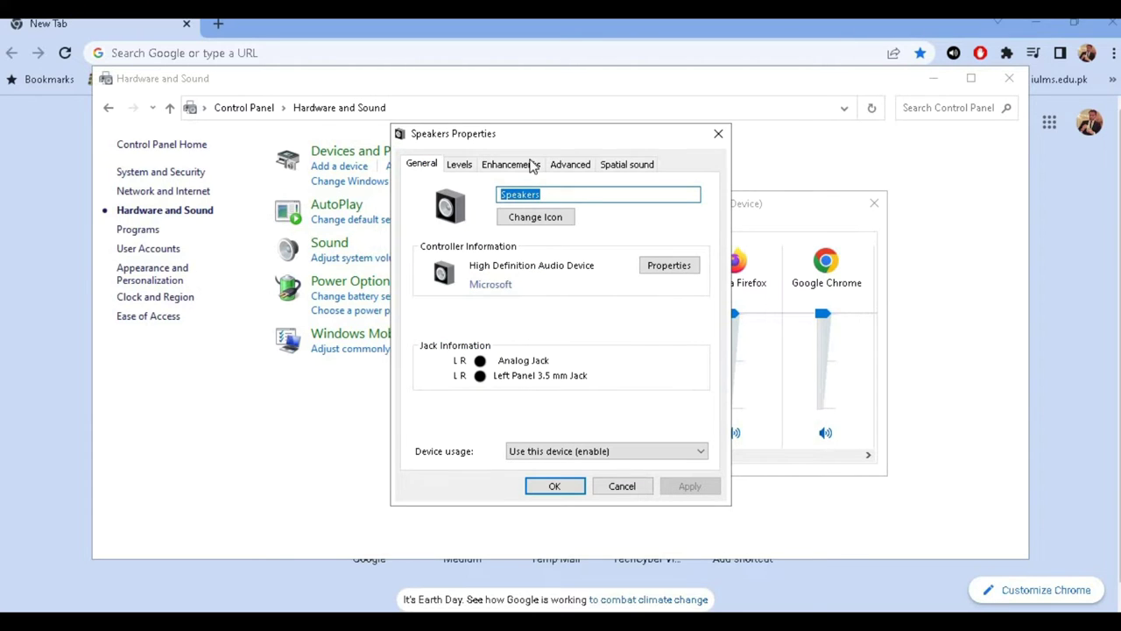
{"action": "left_click_drag", "start_coordinate": [528, 149], "coordinate": [308, 241]}
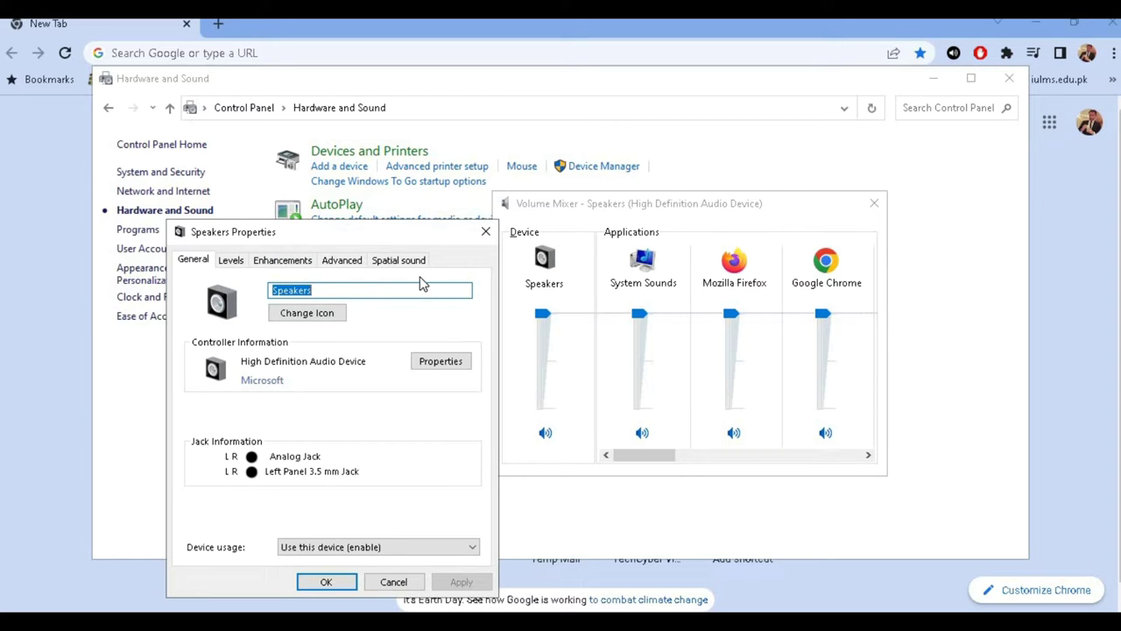
{"action": "left_click_drag", "start_coordinate": [366, 232], "coordinate": [330, 140]}
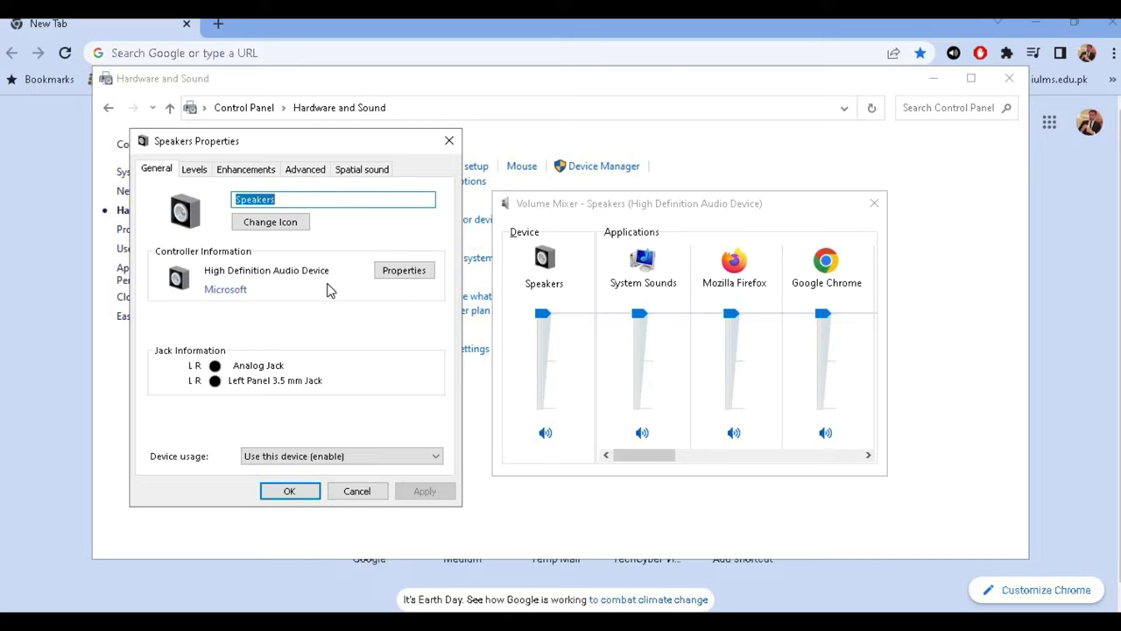
Review the High Definition Audio Device's general status, driver information and driver files, and close its properties
{"action": "left_click", "coordinate": [401, 274]}
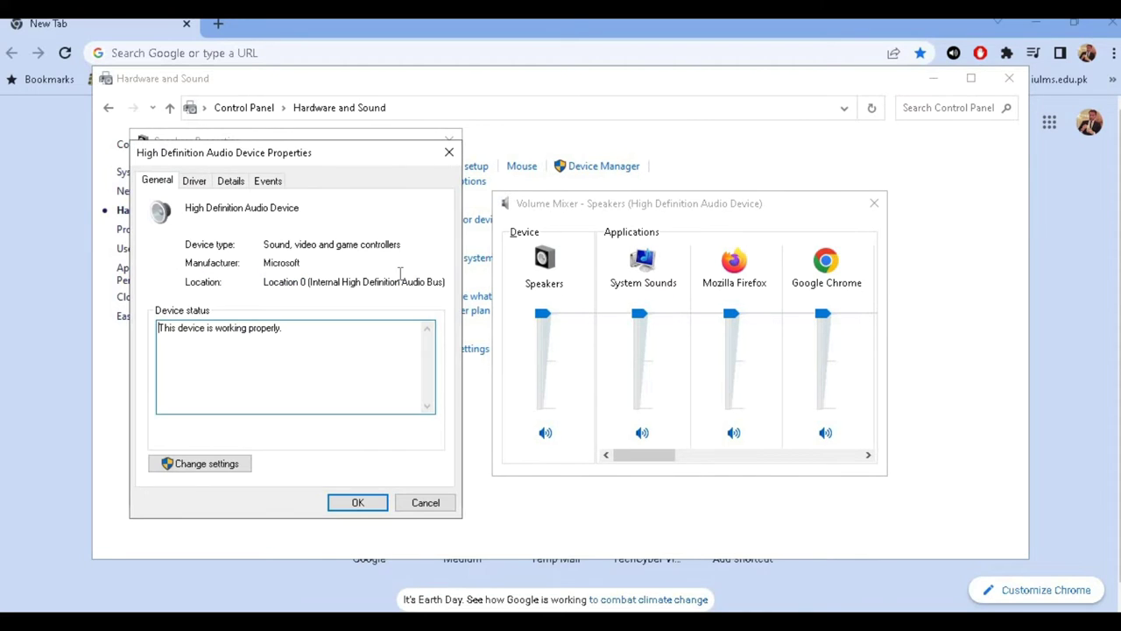
{"action": "left_click", "coordinate": [205, 186]}
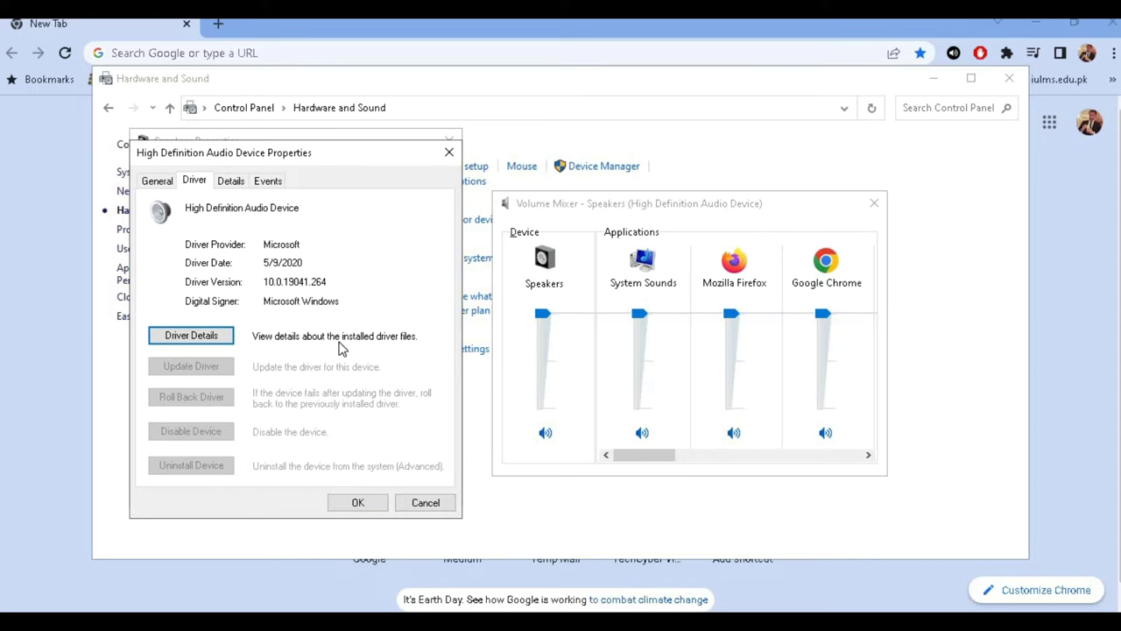
{"action": "left_click", "coordinate": [211, 336]}
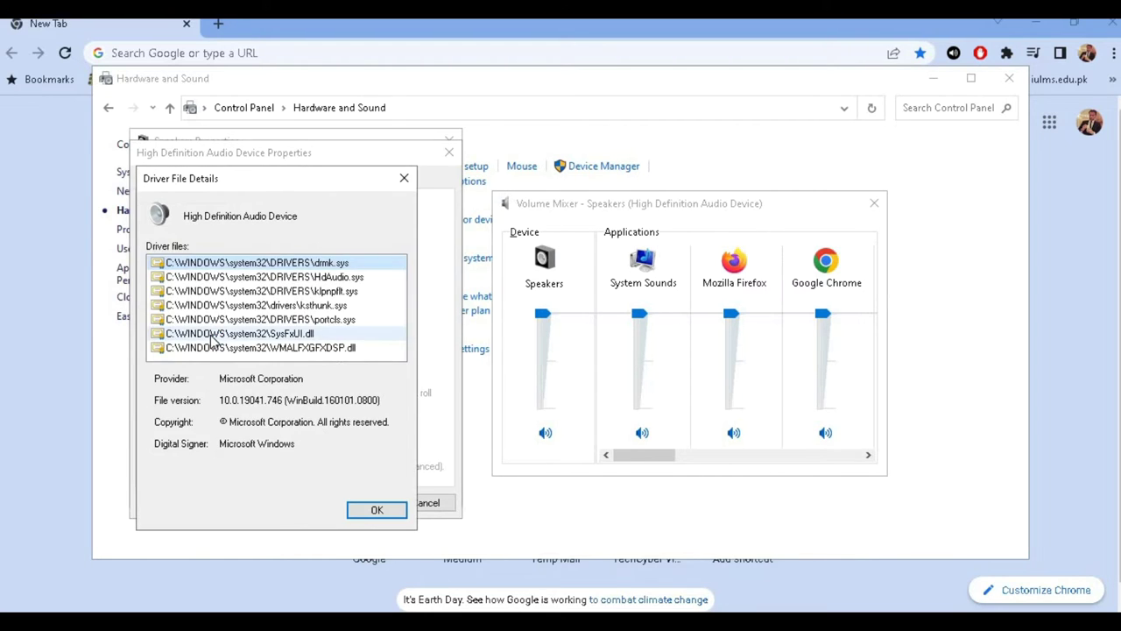
{"action": "left_click", "coordinate": [404, 177]}
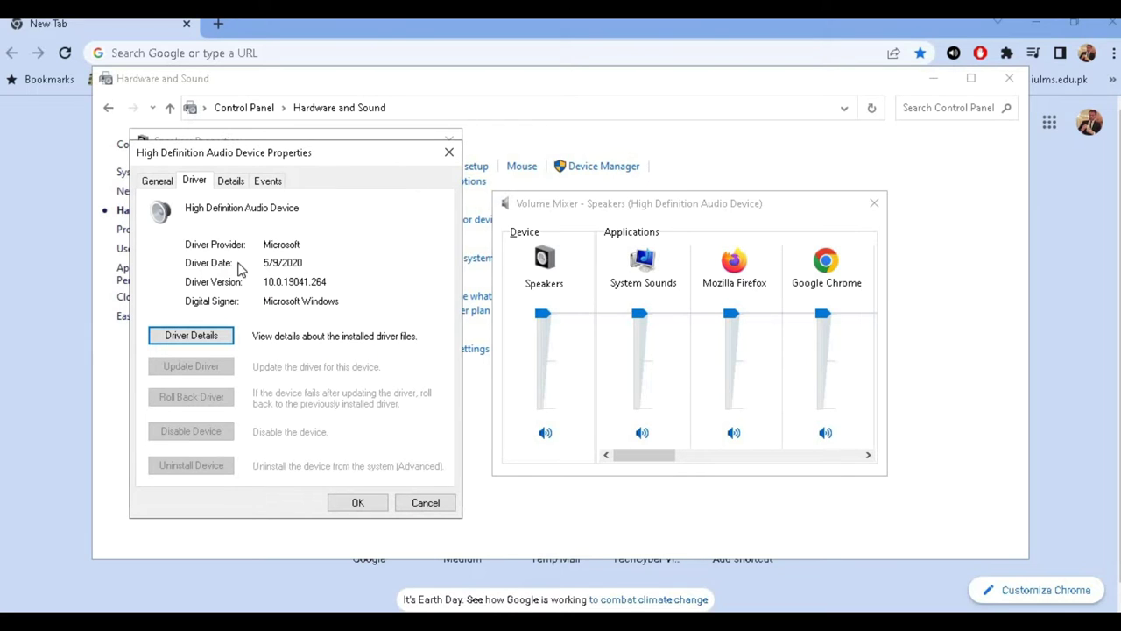
{"action": "left_click", "coordinate": [161, 182]}
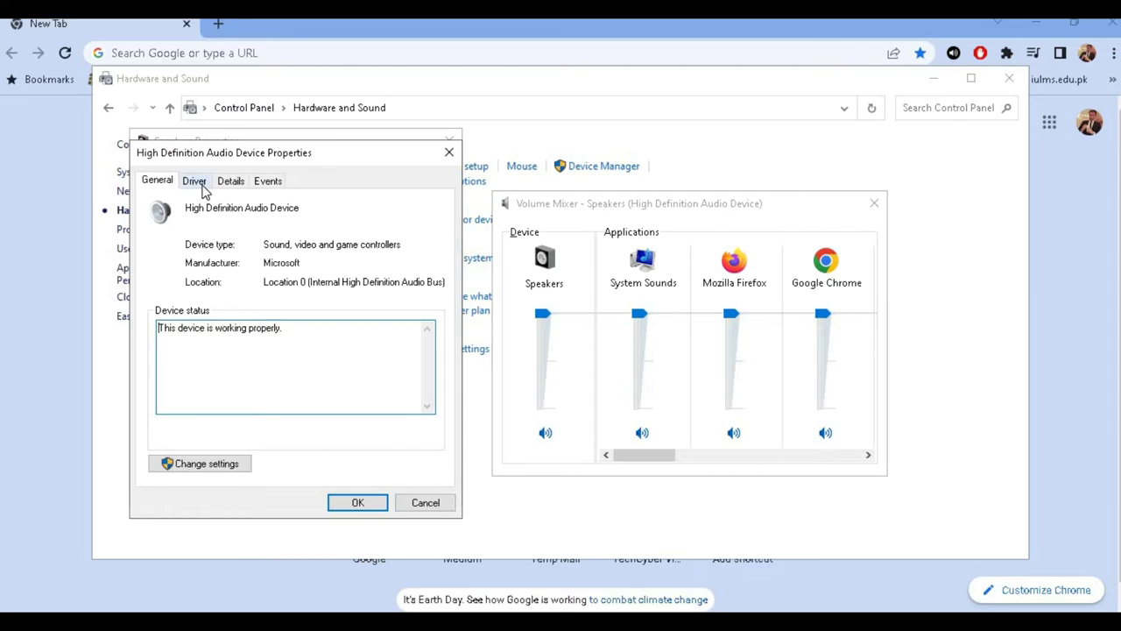
{"action": "left_click", "coordinate": [200, 182]}
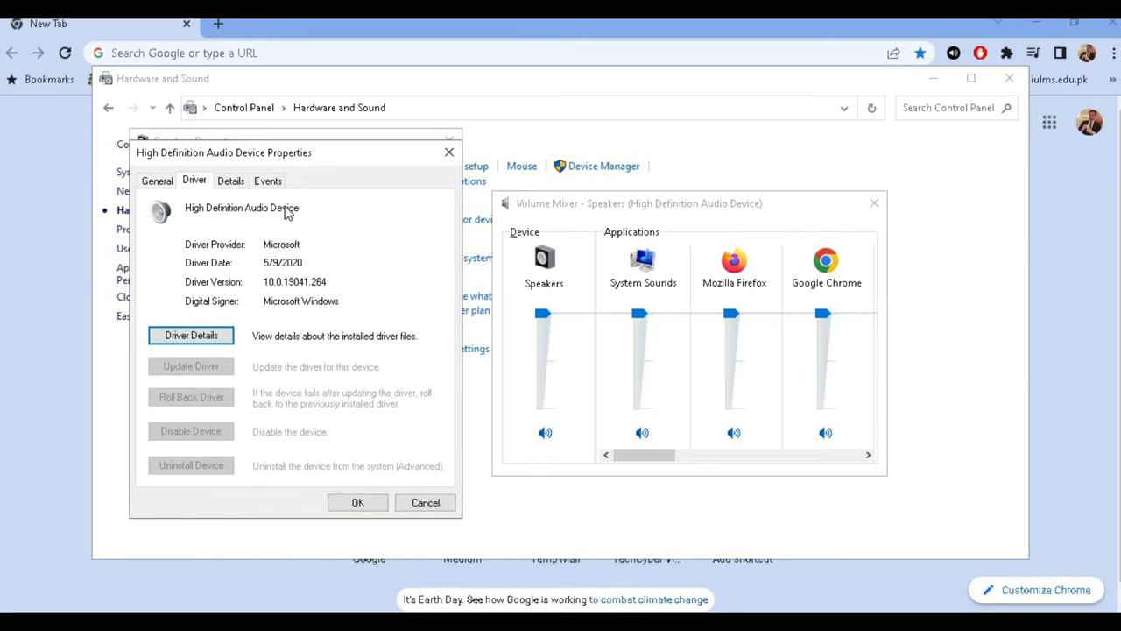
{"action": "left_click", "coordinate": [162, 181]}
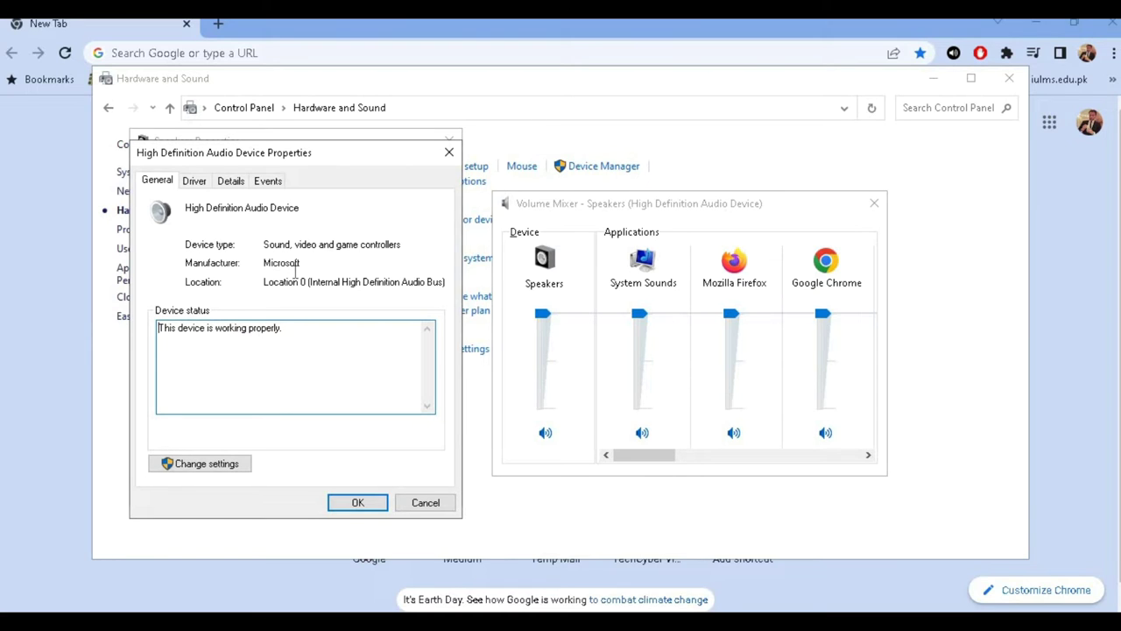
{"action": "left_click", "coordinate": [449, 153]}
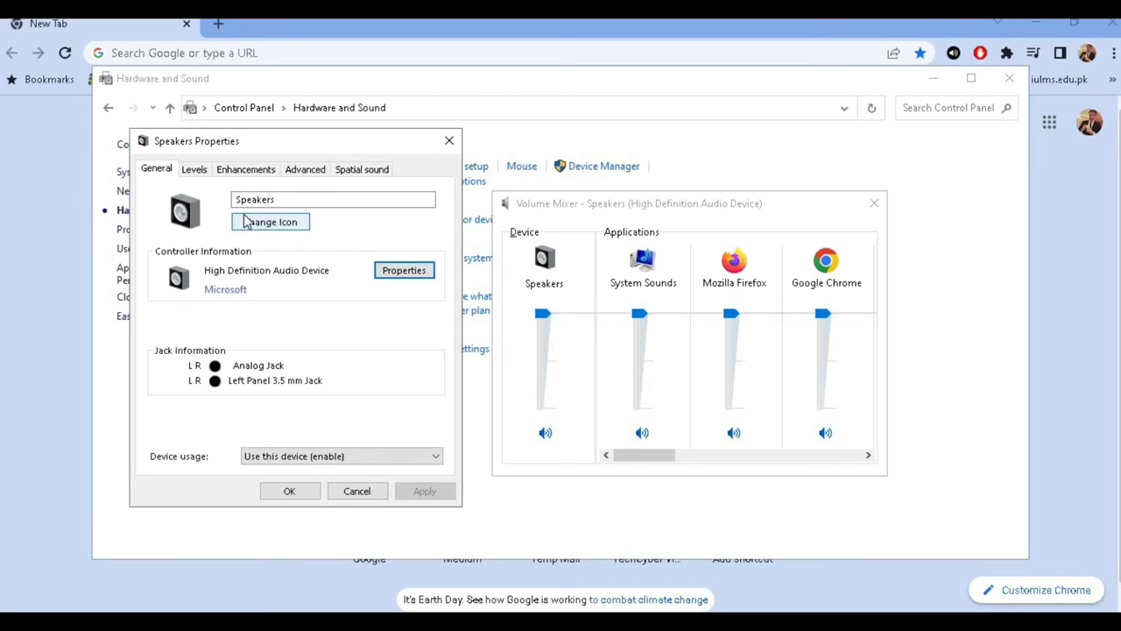
Check the Speakers' output level and the balance between the L and R channels
{"action": "left_click", "coordinate": [194, 170]}
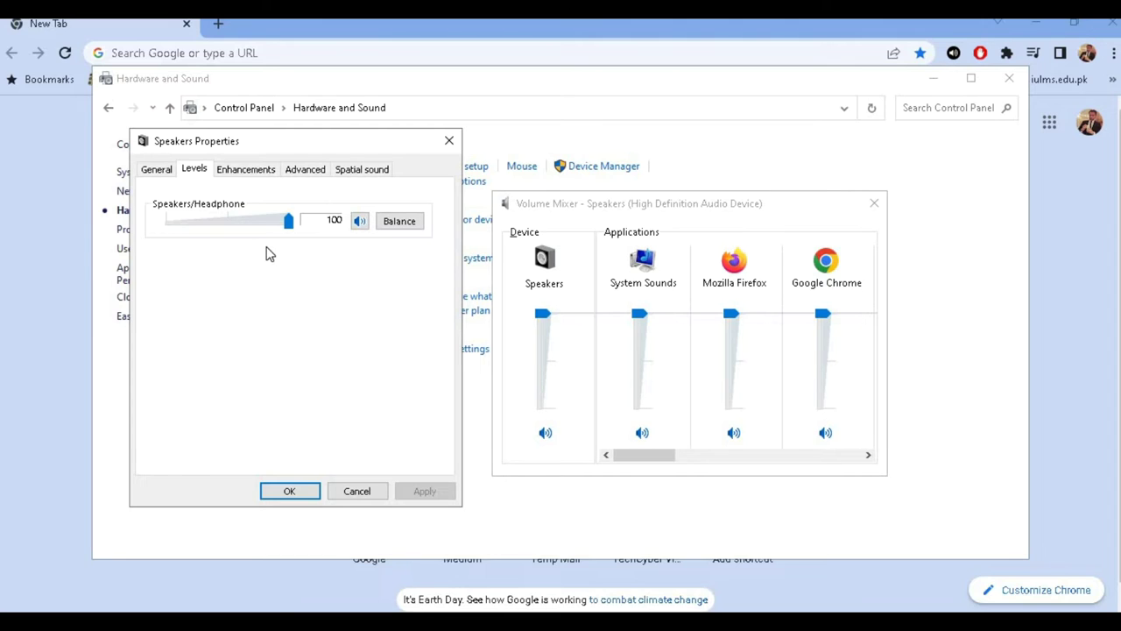
{"action": "left_click", "coordinate": [393, 226]}
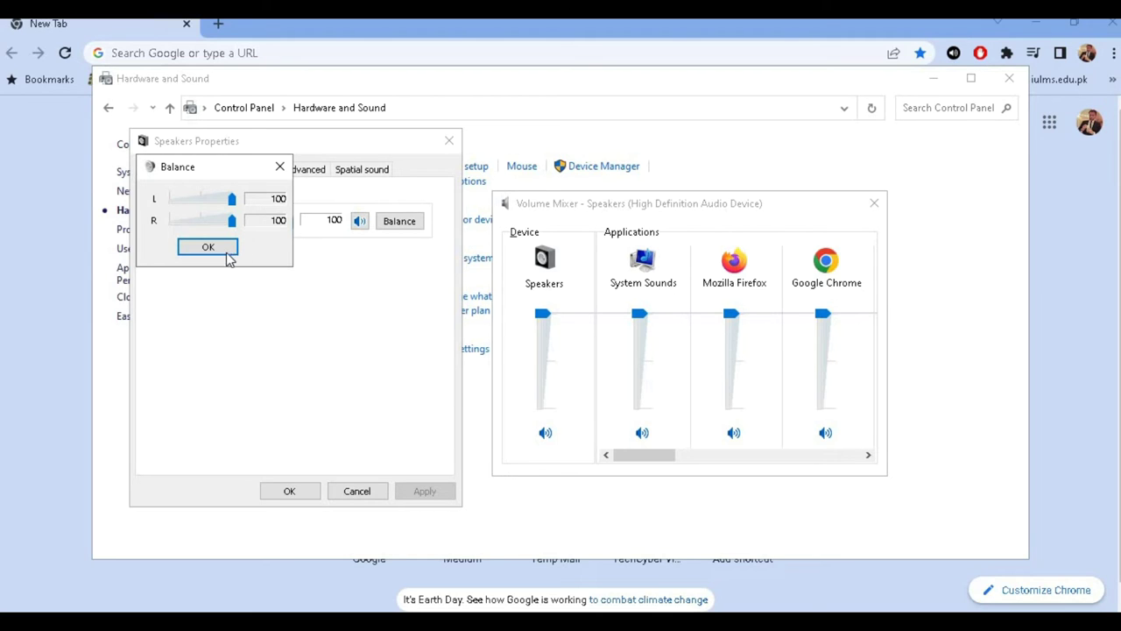
{"action": "left_click", "coordinate": [226, 248]}
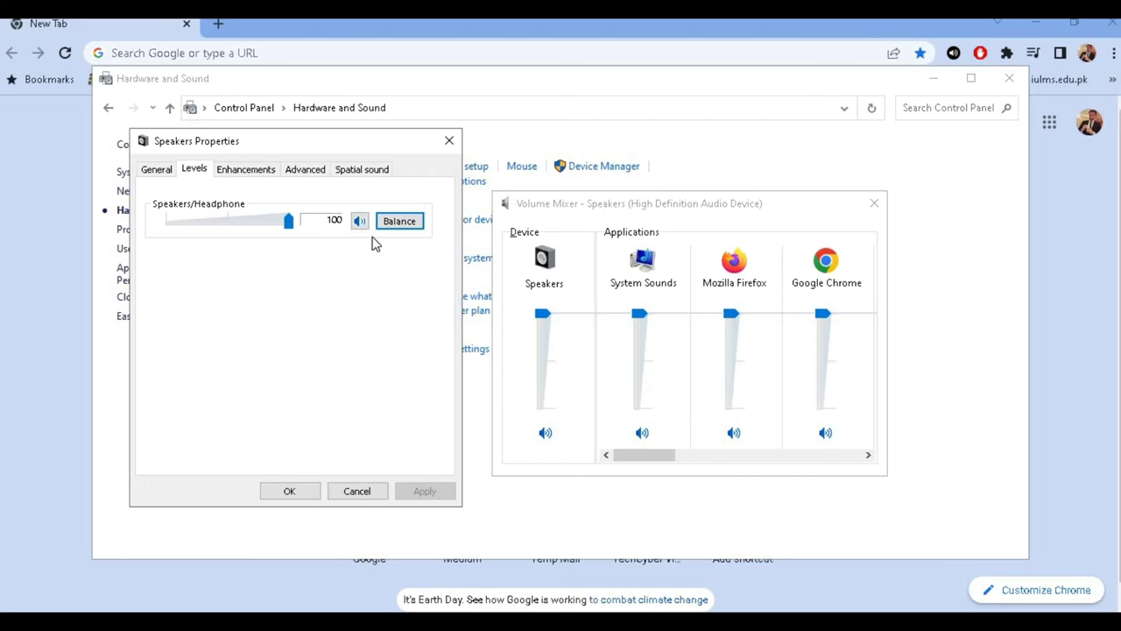
Review the Speakers' sound enhancements and the sample rates and bit depths offered as default format
{"action": "left_click", "coordinate": [254, 171]}
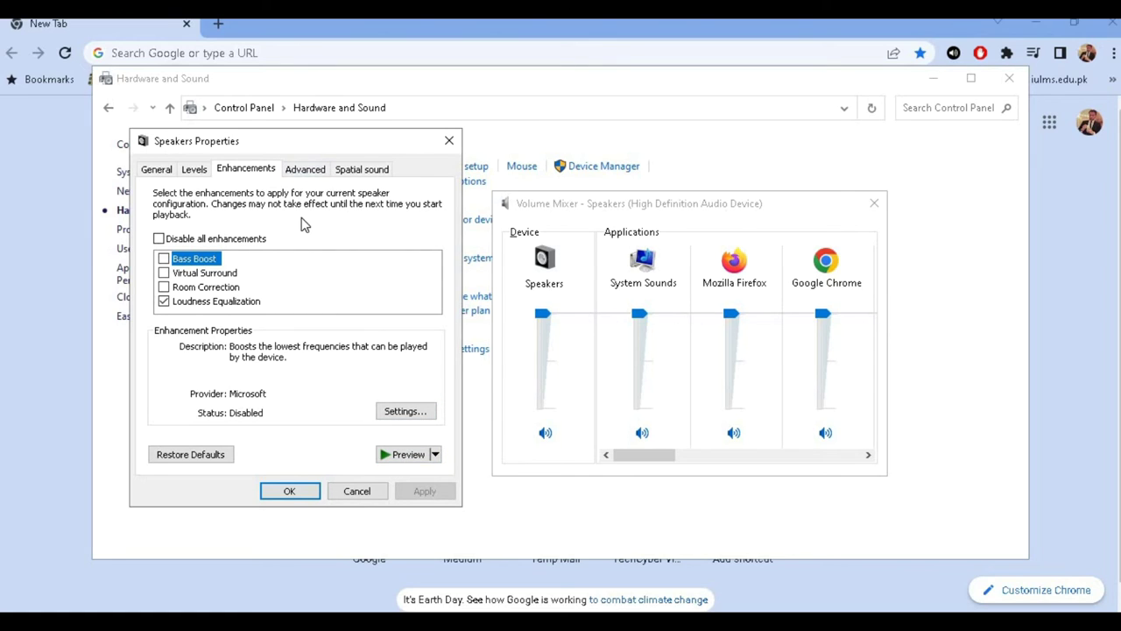
{"action": "left_click", "coordinate": [303, 170]}
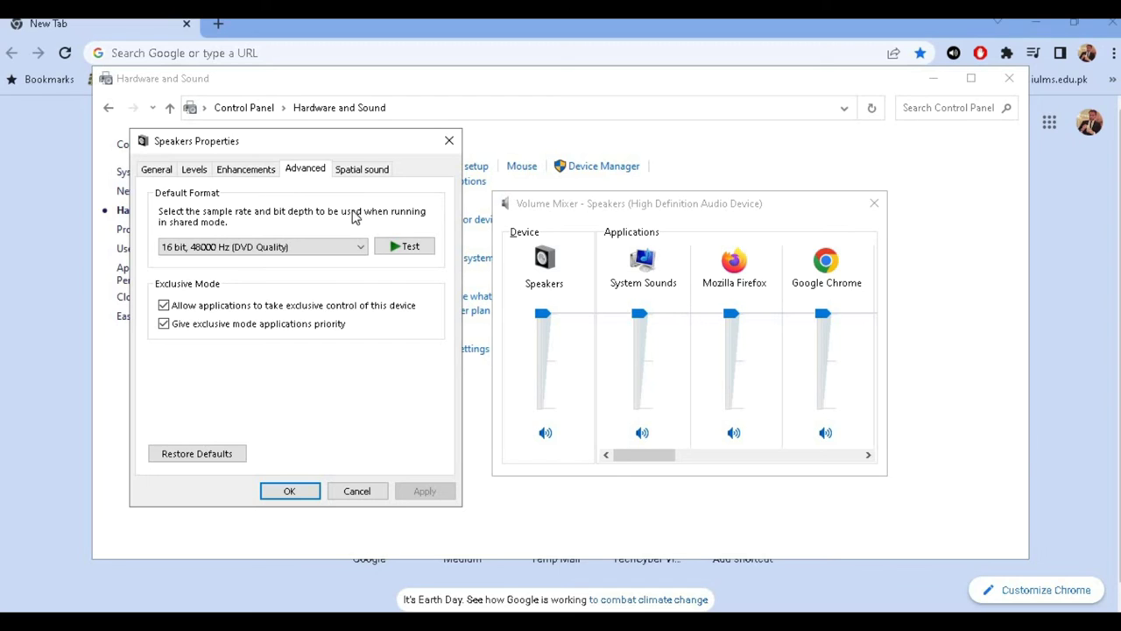
{"action": "left_click", "coordinate": [336, 249]}
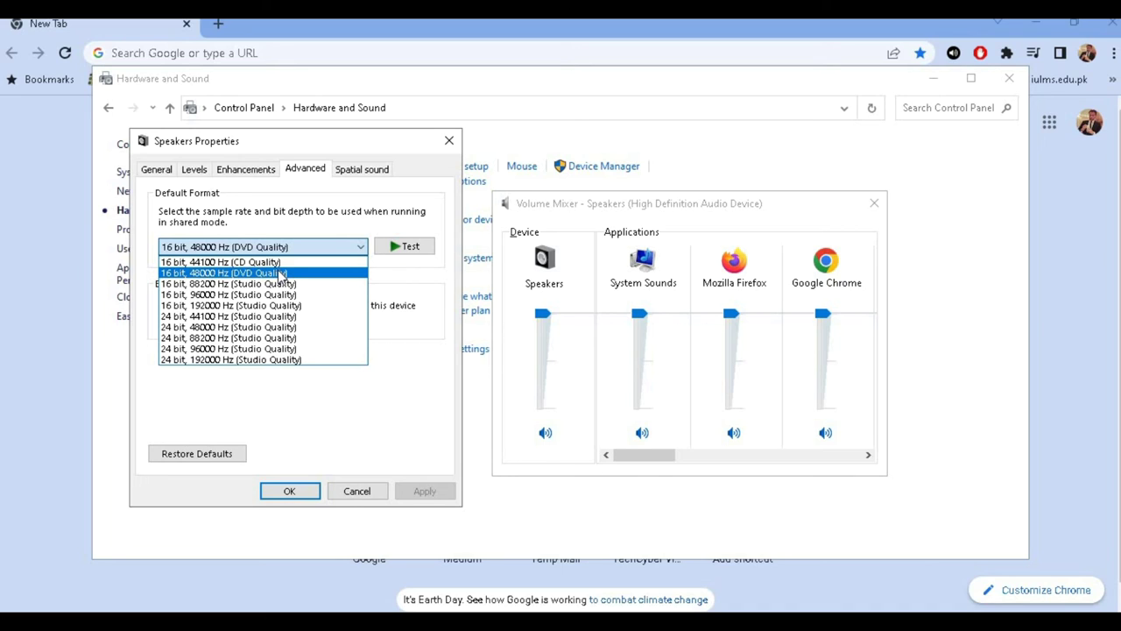
{"action": "left_click", "coordinate": [318, 218]}
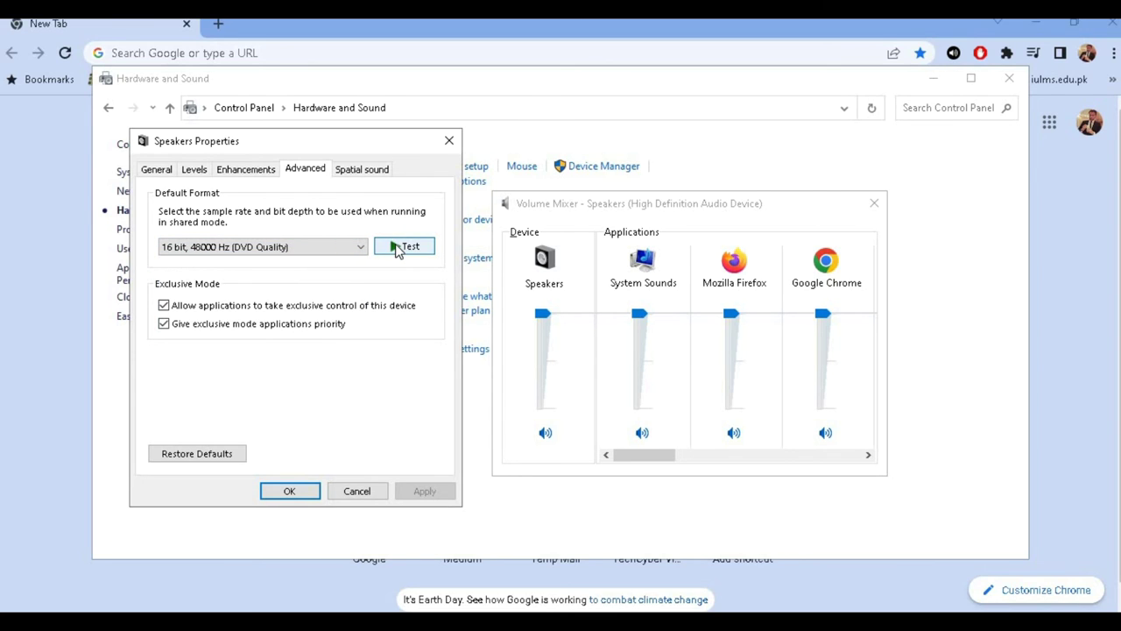
Choose Off as the Speakers' spatial sound format and confirm the Speakers properties
{"action": "left_click", "coordinate": [383, 178]}
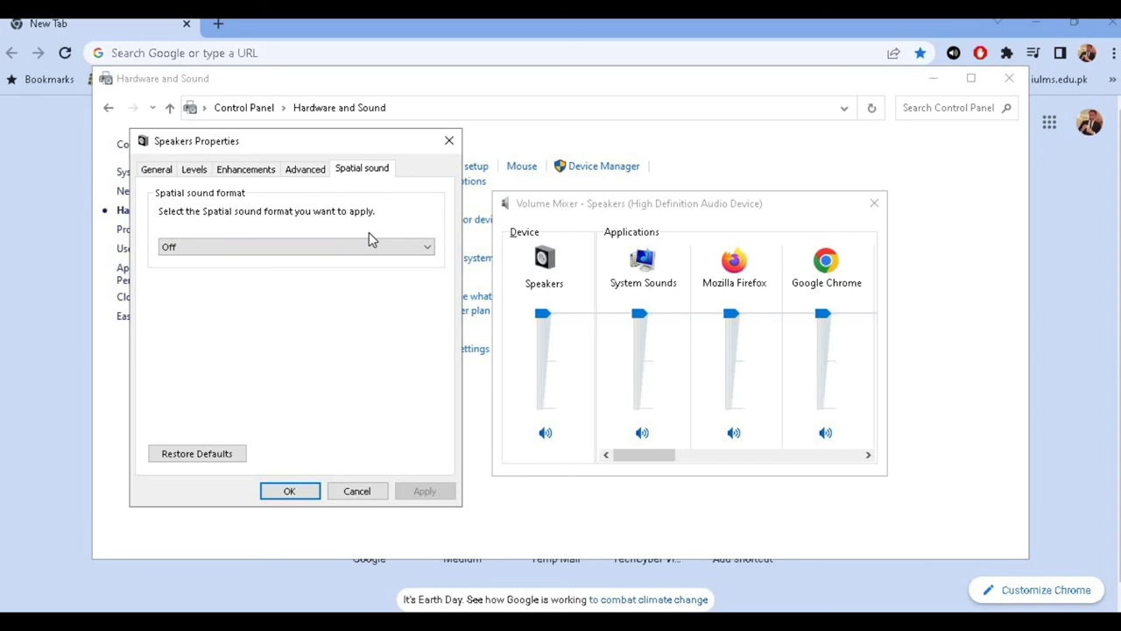
{"action": "left_click", "coordinate": [391, 247]}
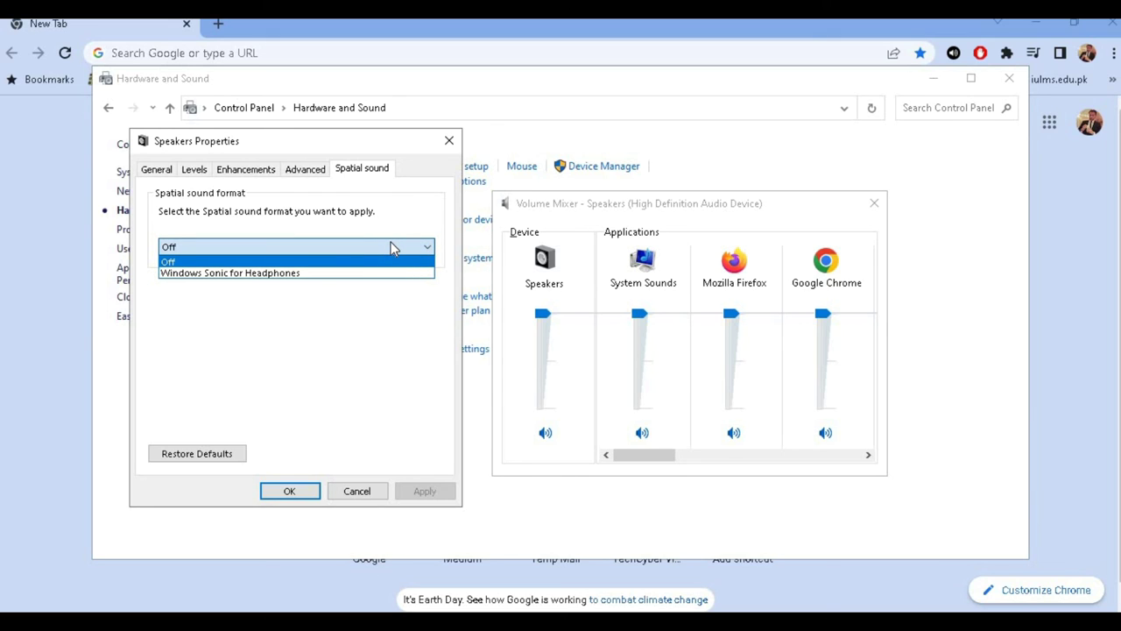
{"action": "left_click", "coordinate": [325, 266]}
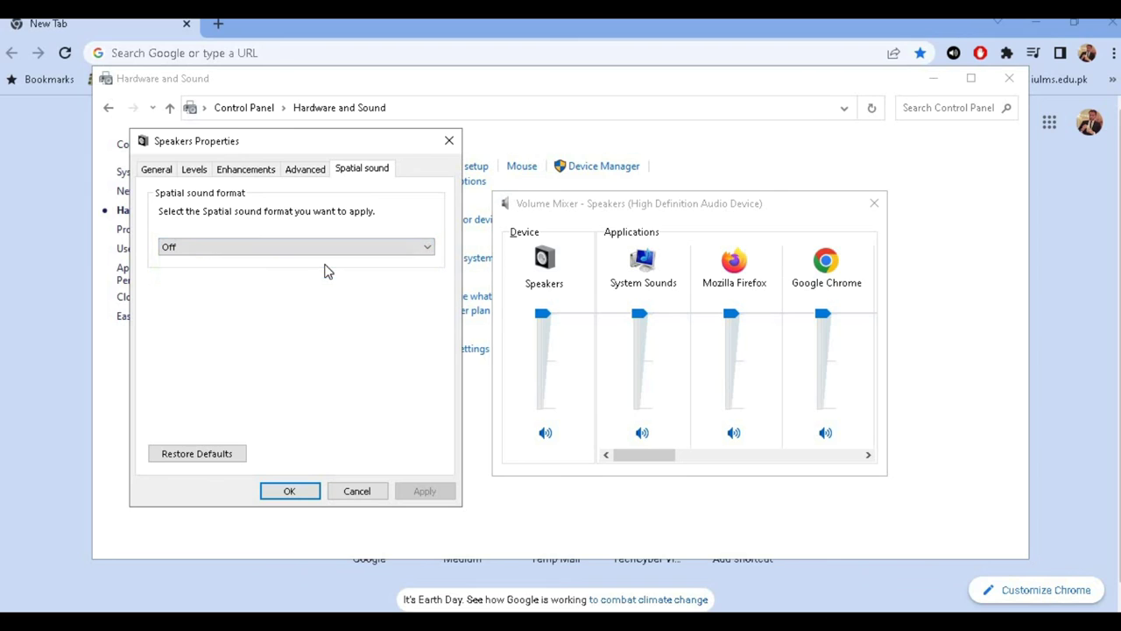
{"action": "left_click", "coordinate": [290, 491]}
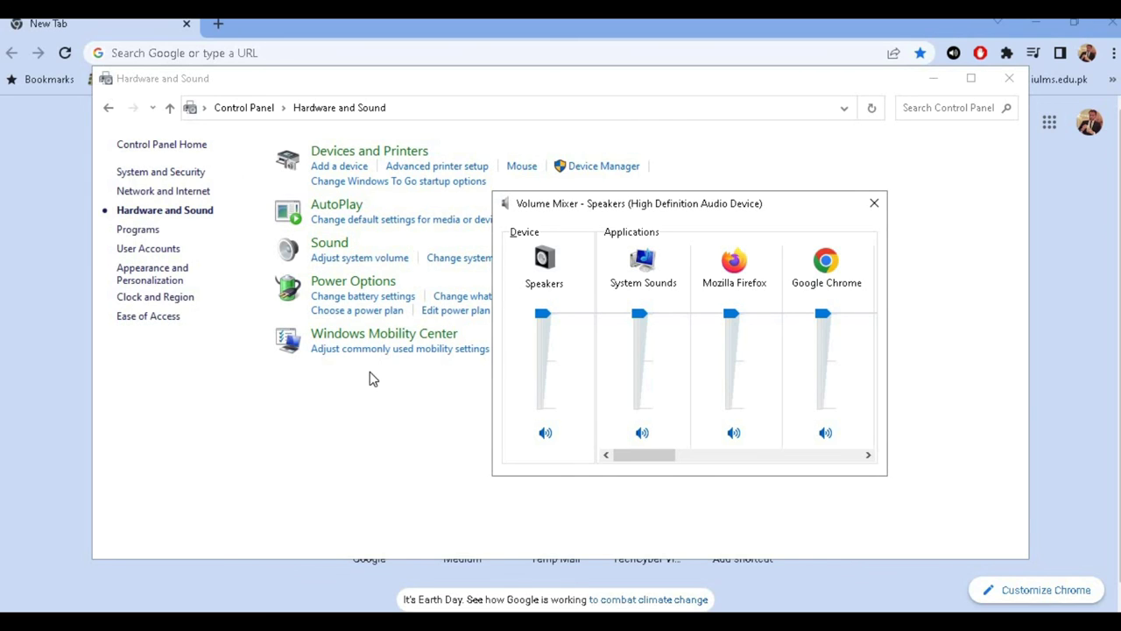